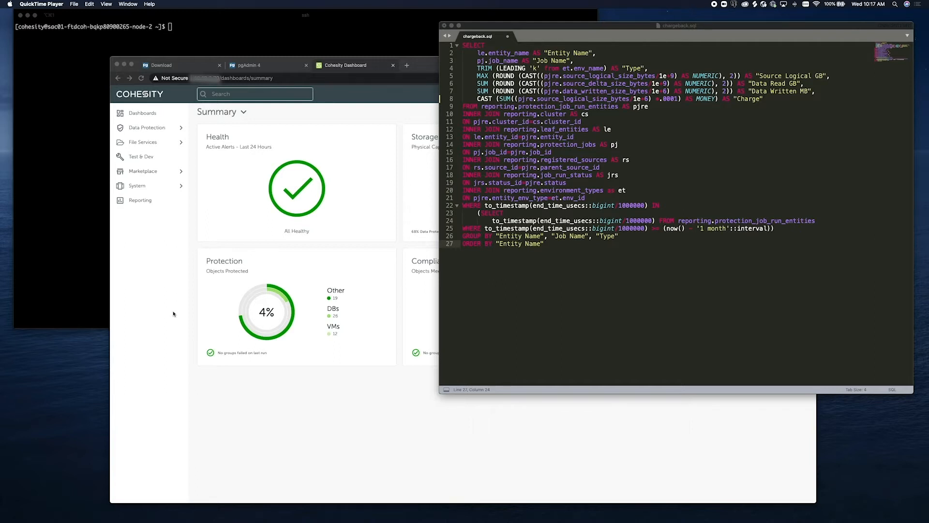
- Visit the pgadmin.org home and download pages in Chrome, then return to the pgAdmin 4 tab
click(180, 240)
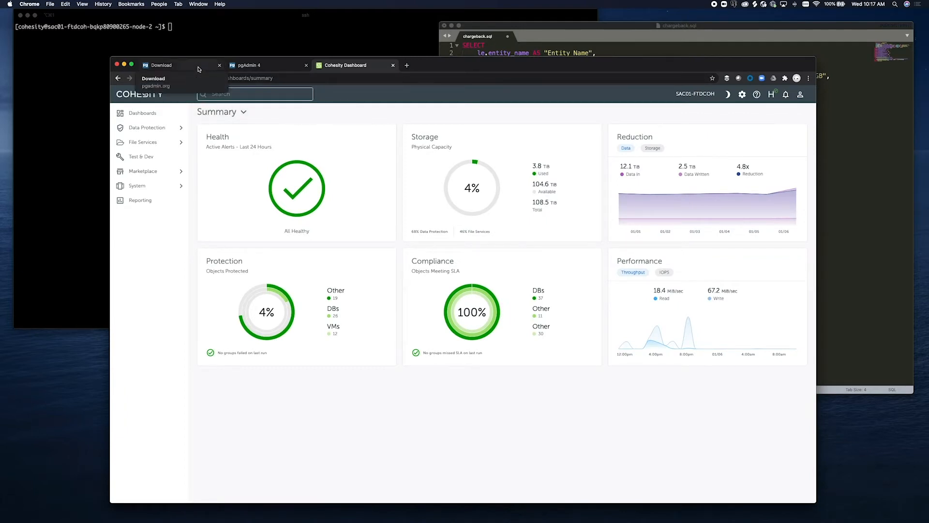
click(198, 69)
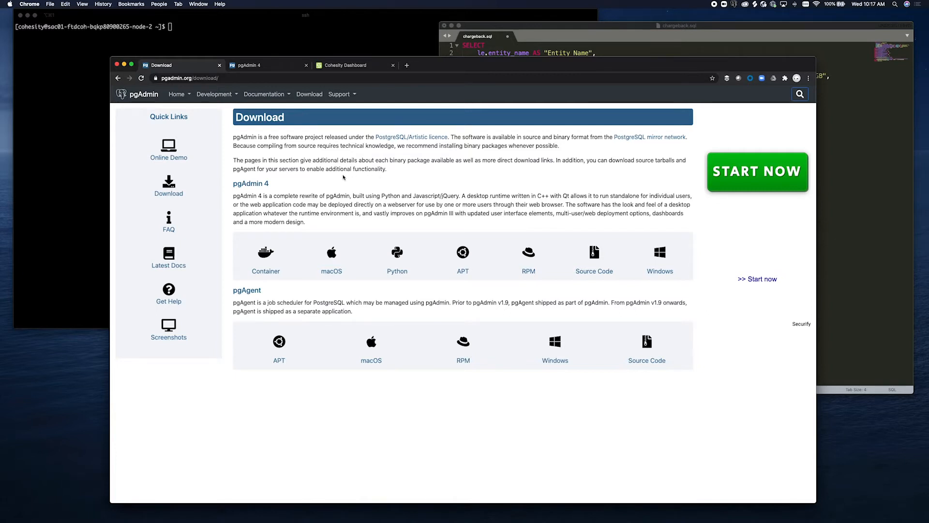
click(148, 95)
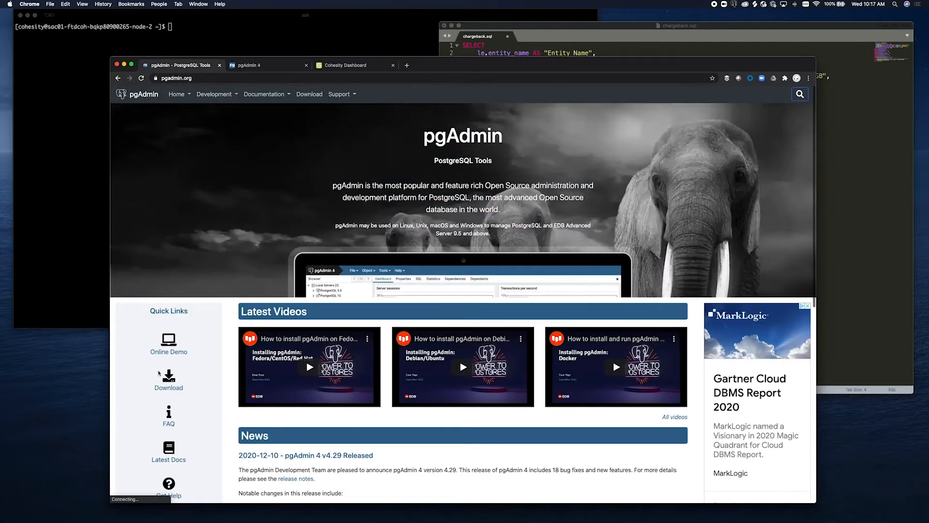
click(169, 383)
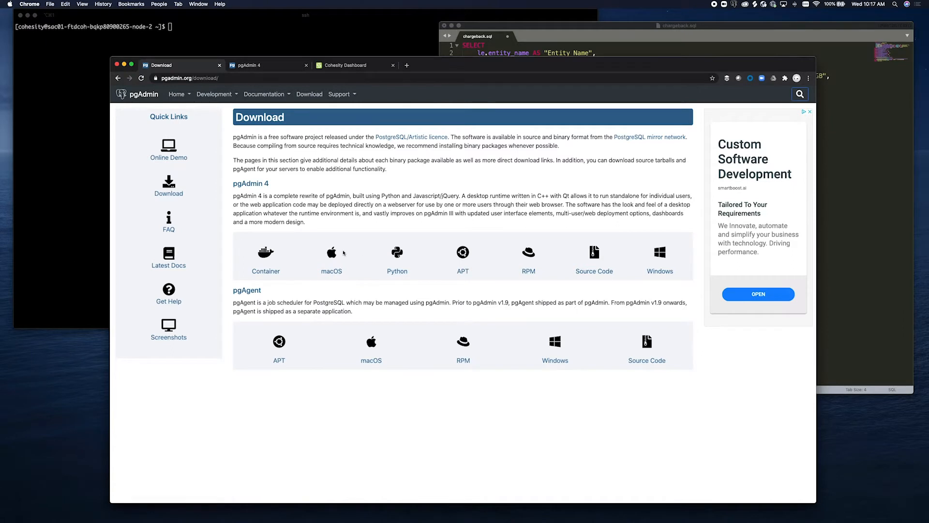
click(281, 68)
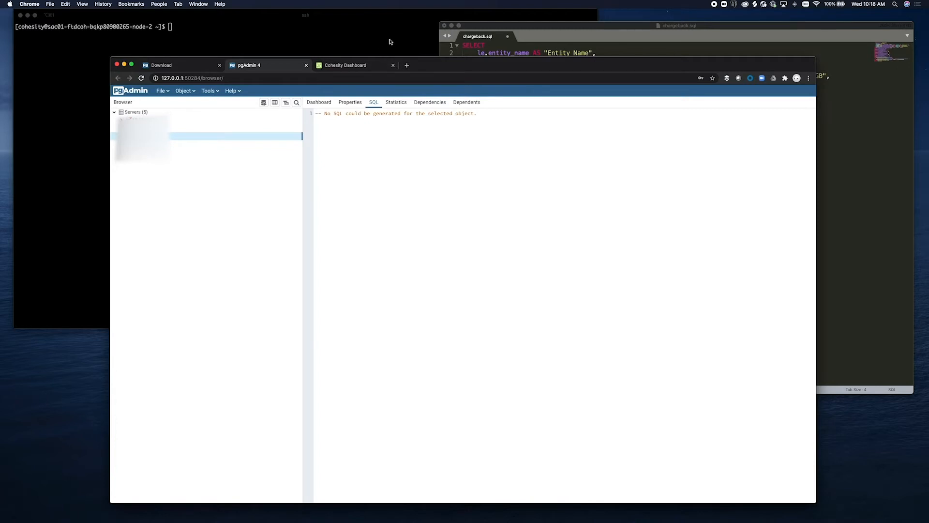
- Log into iris_cli as admin and run custom-reporting db to list nodes 10.19.0.38 and 10.19.0.37 on port 27999
click(391, 41)
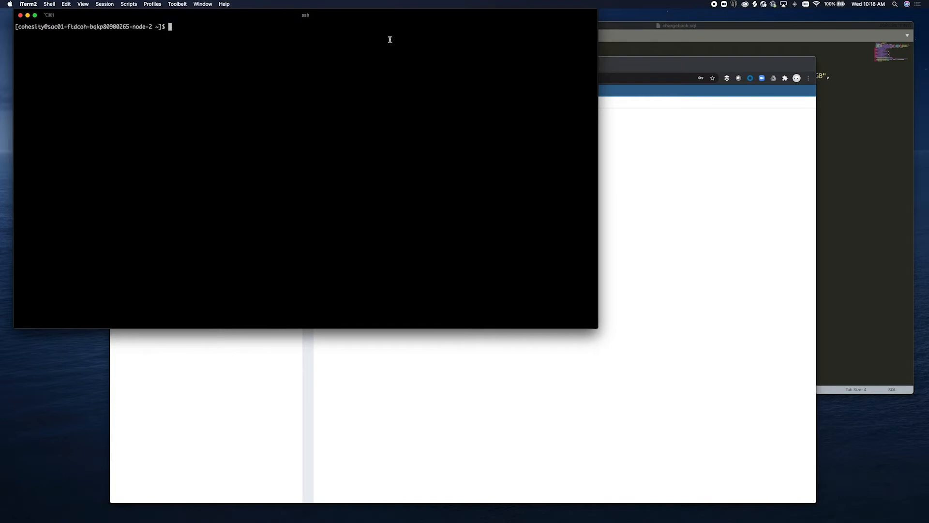
key(Return)
key(Return)
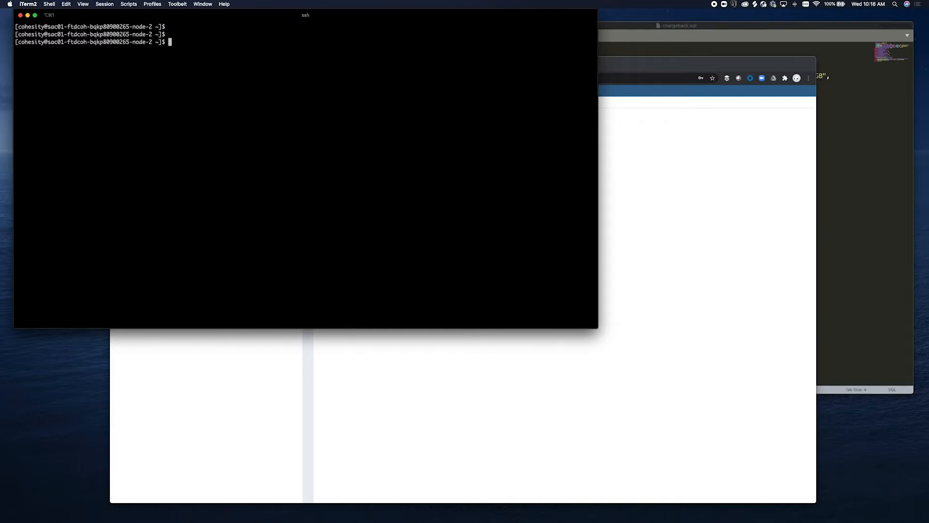
text(iris_cli)
key(Return)
text(admin)
key(Return)
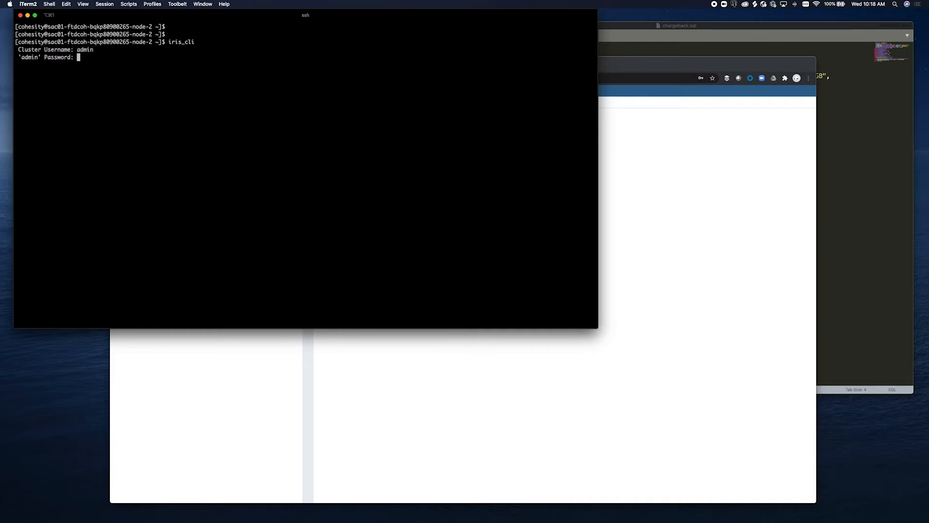
key(Return)
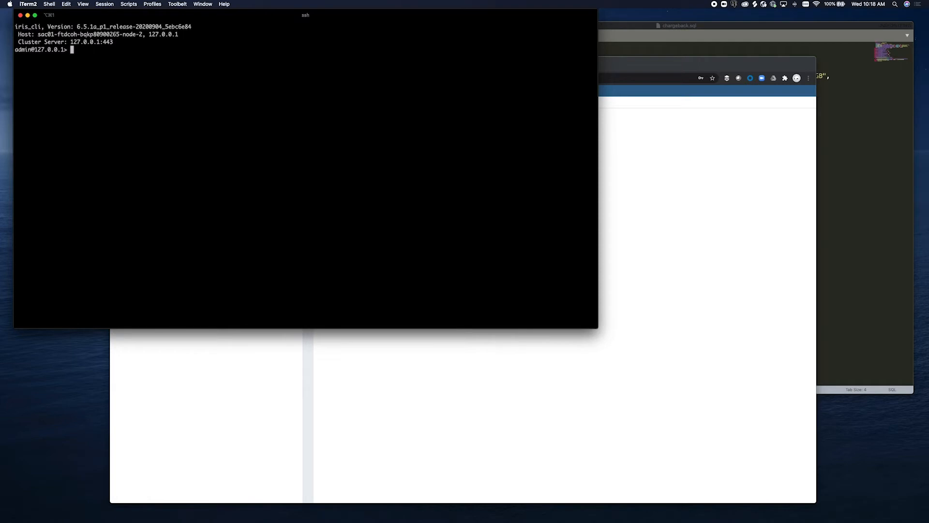
text(custom-reporting db)
key(Return)
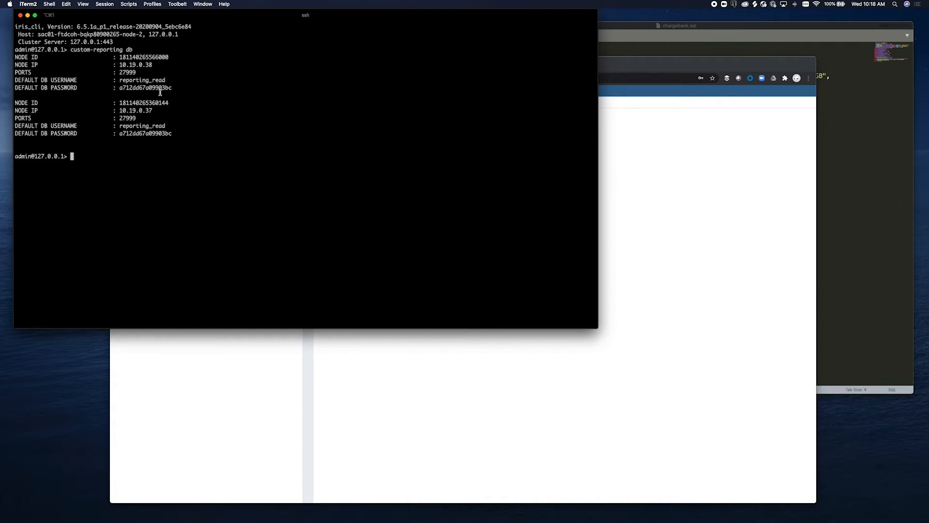
- Begin registering a new server named BackupReporting and bring up its Connection settings
click(736, 66)
drag(736, 65, 802, 60)
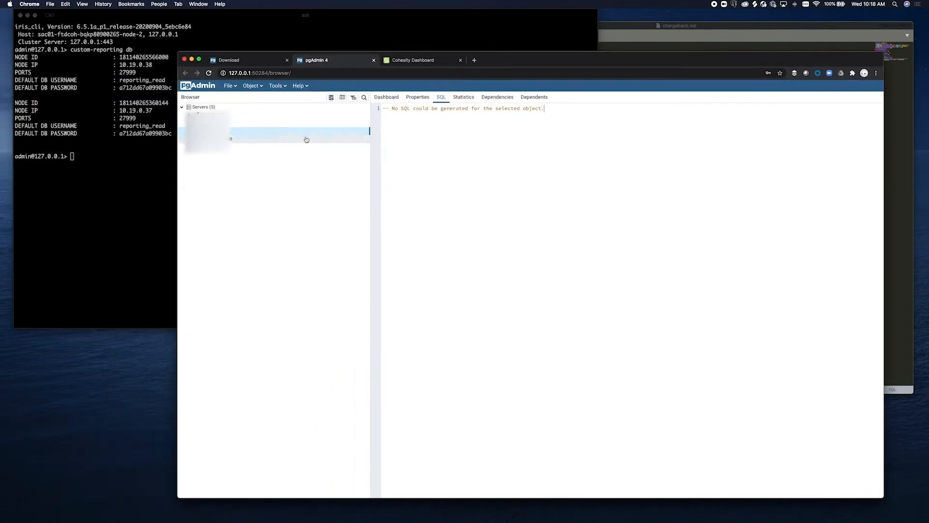
right_click(211, 109)
mouse_move(267, 117)
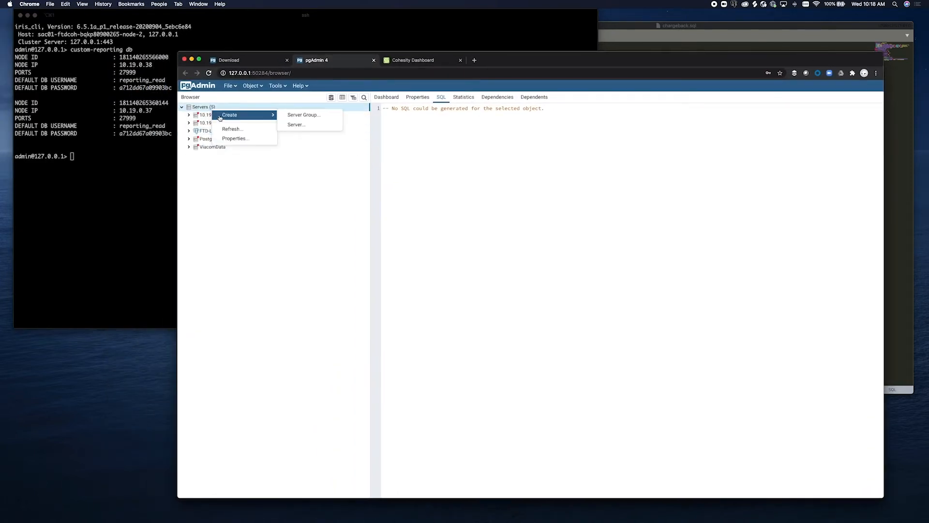
click(293, 125)
click(499, 168)
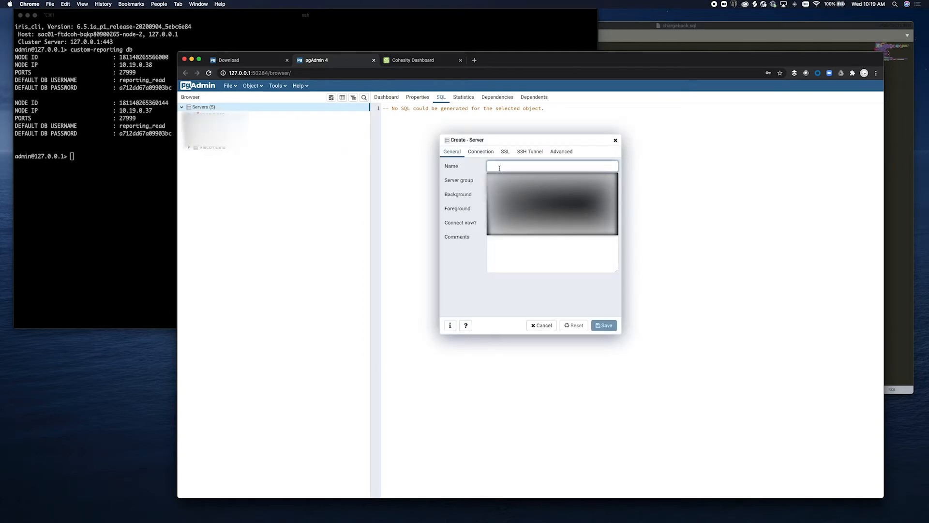
text(reporting)
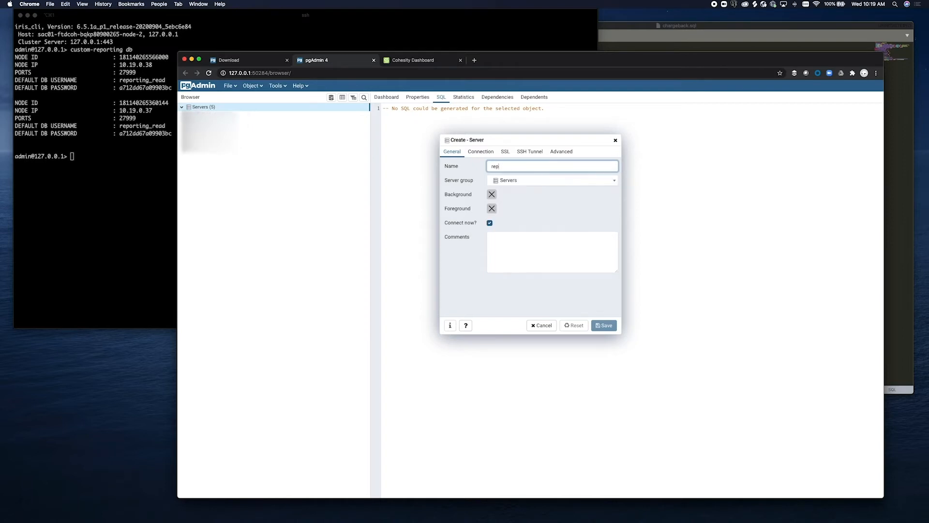
key(BackSpace)
key(BackSpace)
key(BackSpace)
key(BackSpace)
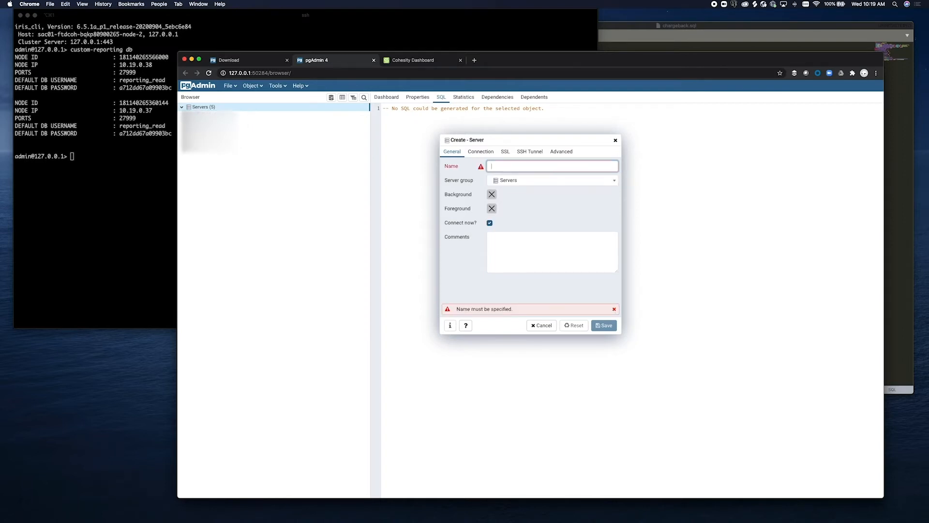
text(BackupReporting)
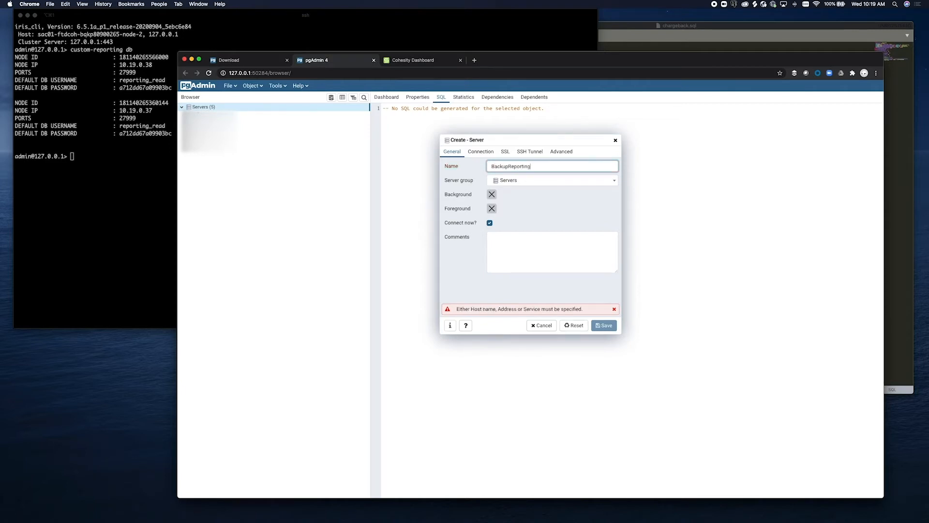
click(482, 151)
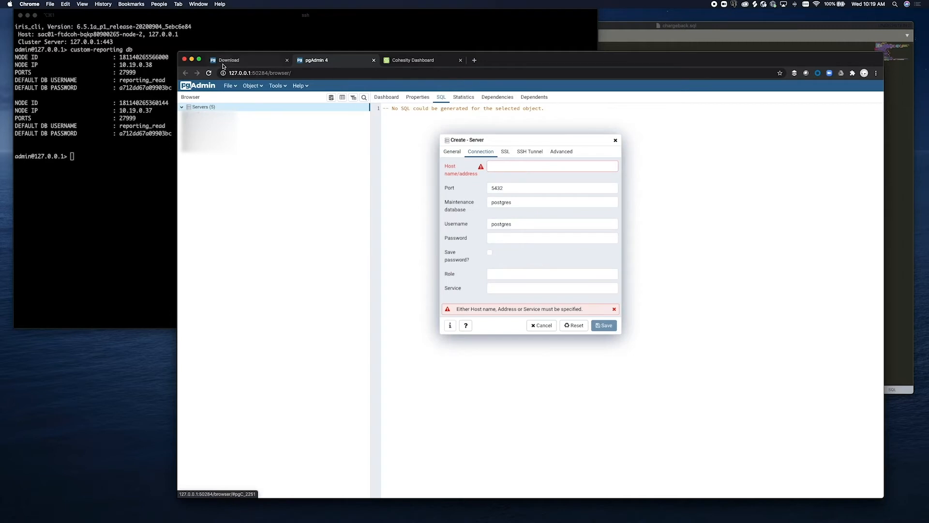
- Set the server's host to 10.19.0.38, port to 27999 and username to reporting_read
click(151, 65)
drag(152, 65, 120, 65)
key(super+c)
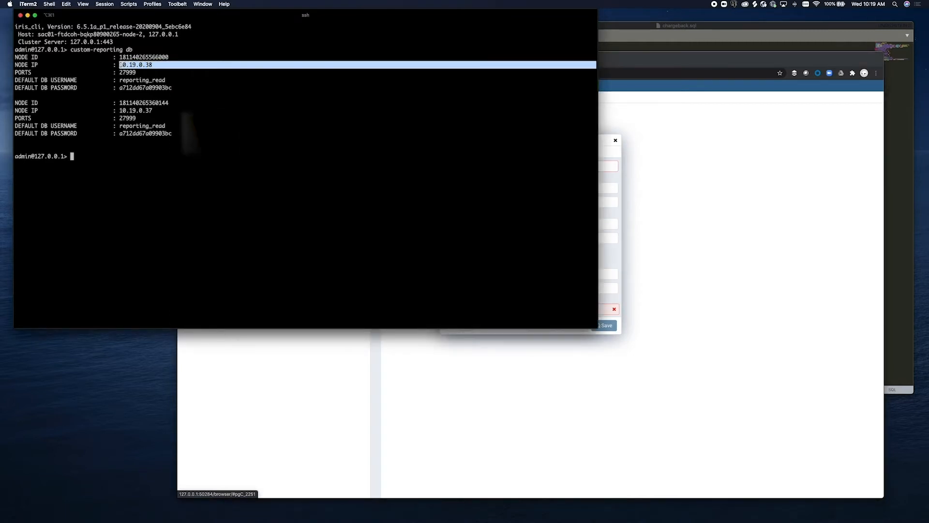
click(610, 153)
click(583, 166)
key(super+v)
double_click(531, 186)
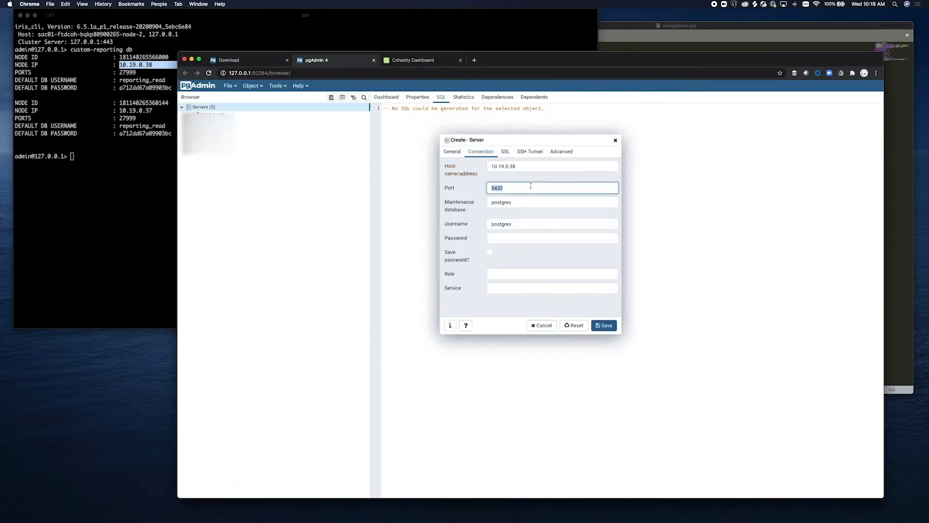
text(2799)
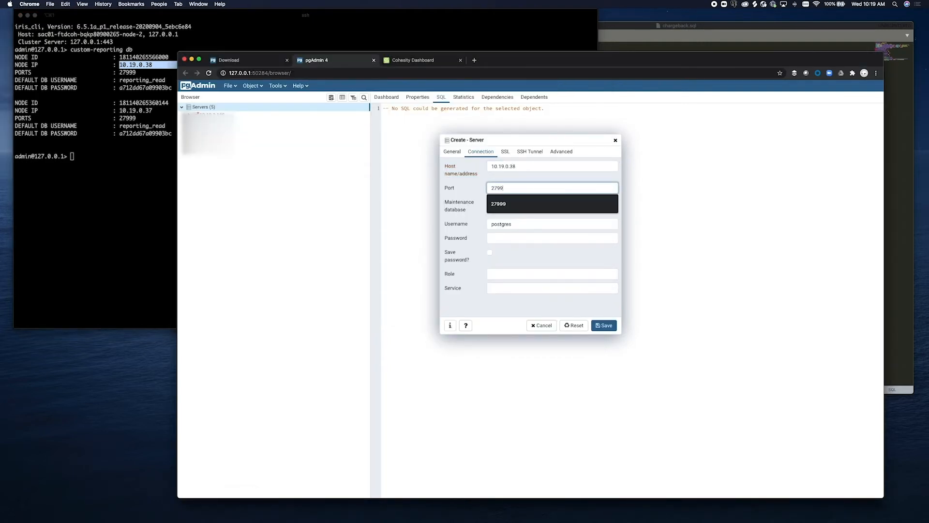
text(9)
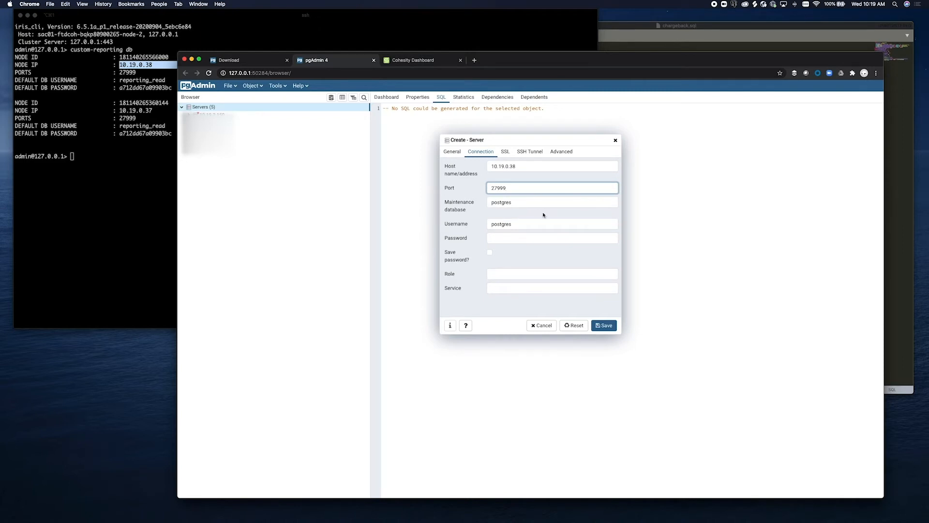
double_click(531, 222)
text(repor)
key(BackSpace)
key(BackSpace)
key(BackSpace)
text(orting_read)
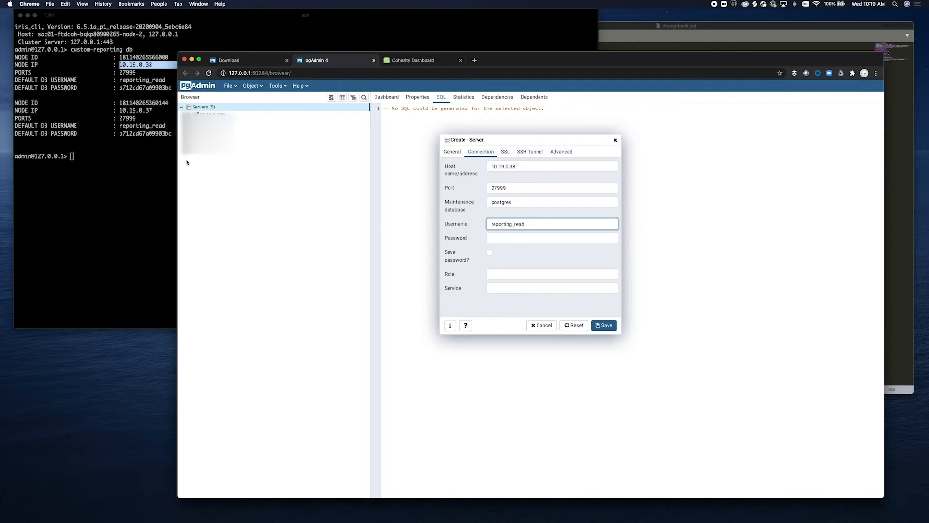
- Copy the default database password from the terminal into the Password field and save the server
click(174, 116)
double_click(164, 88)
key(super+c)
click(631, 180)
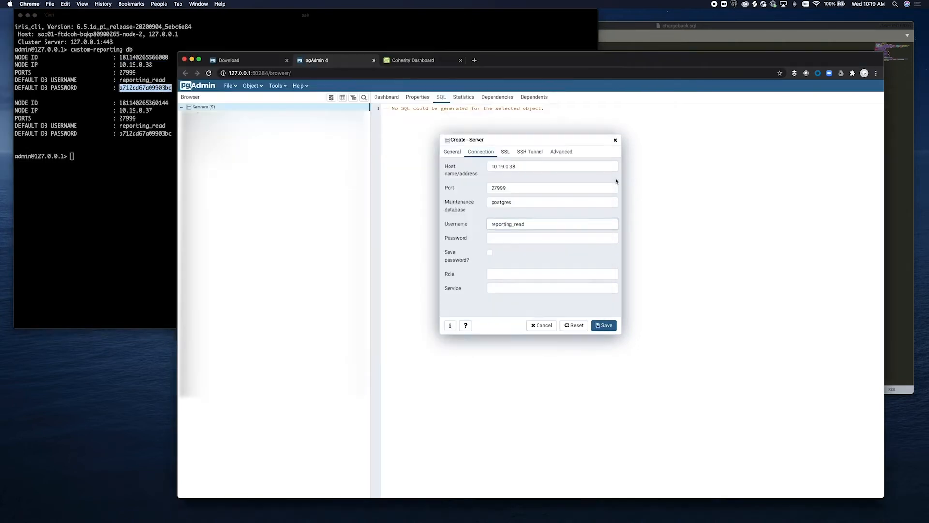
click(548, 238)
key(super+v)
click(599, 328)
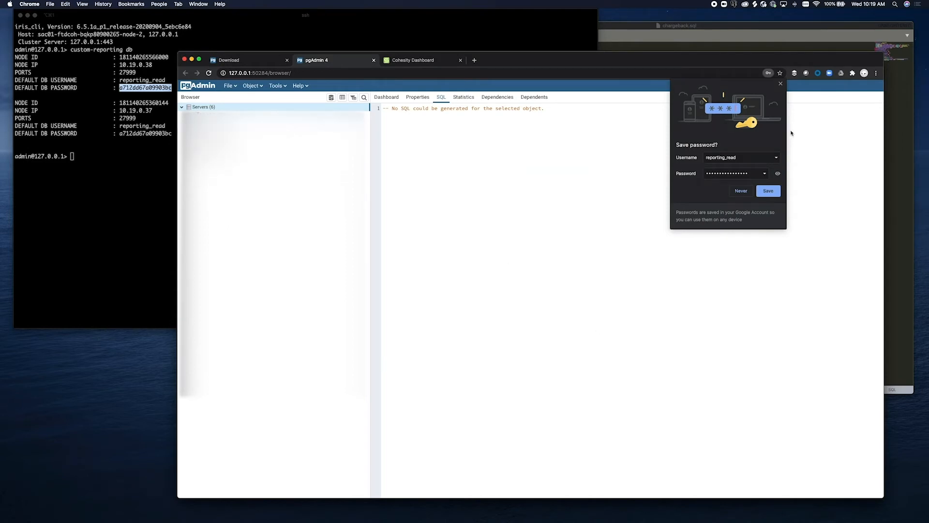
click(780, 84)
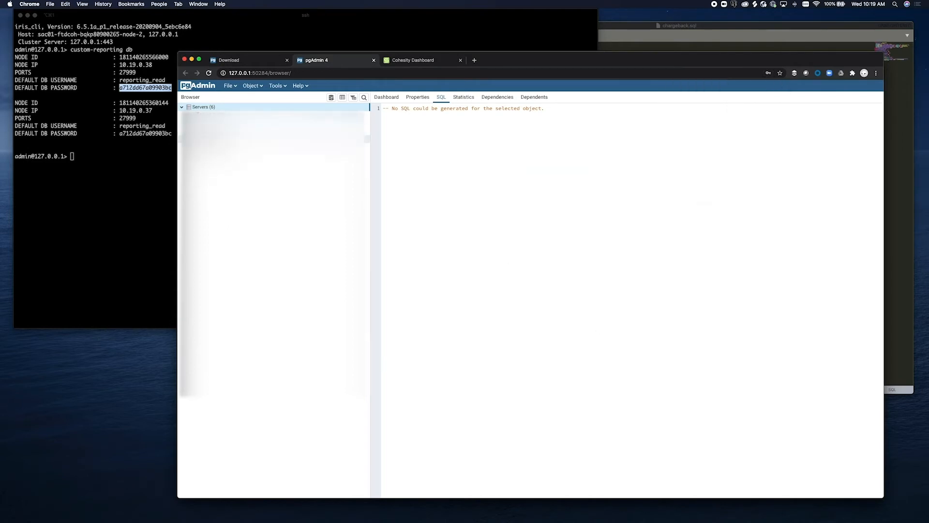
- Expand BackupReporting to its database, check Properties and Dashboard, then launch the Query Tool
double_click(218, 139)
double_click(217, 203)
click(218, 219)
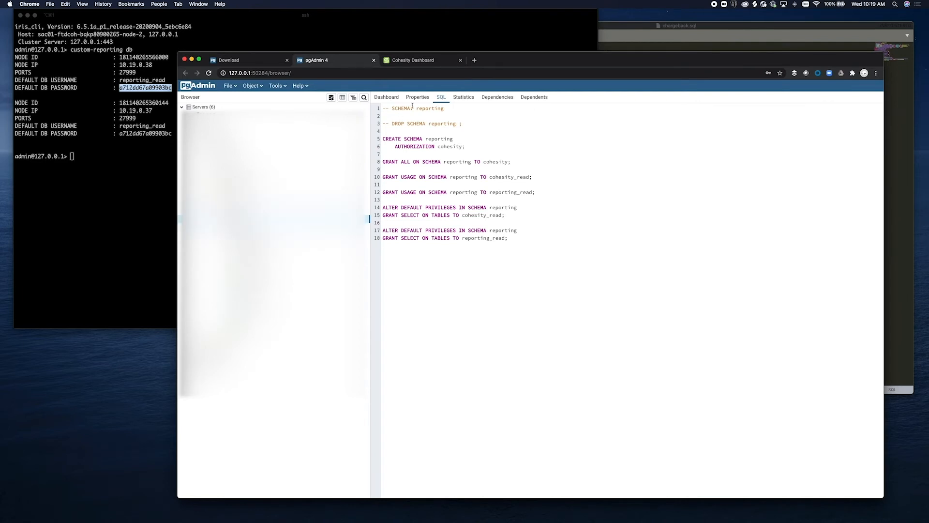
click(417, 98)
click(393, 97)
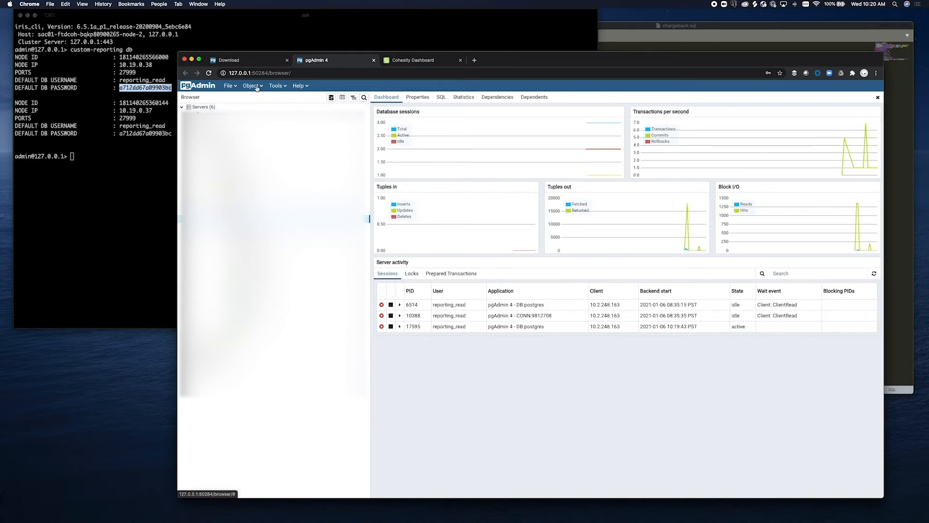
click(283, 87)
click(286, 100)
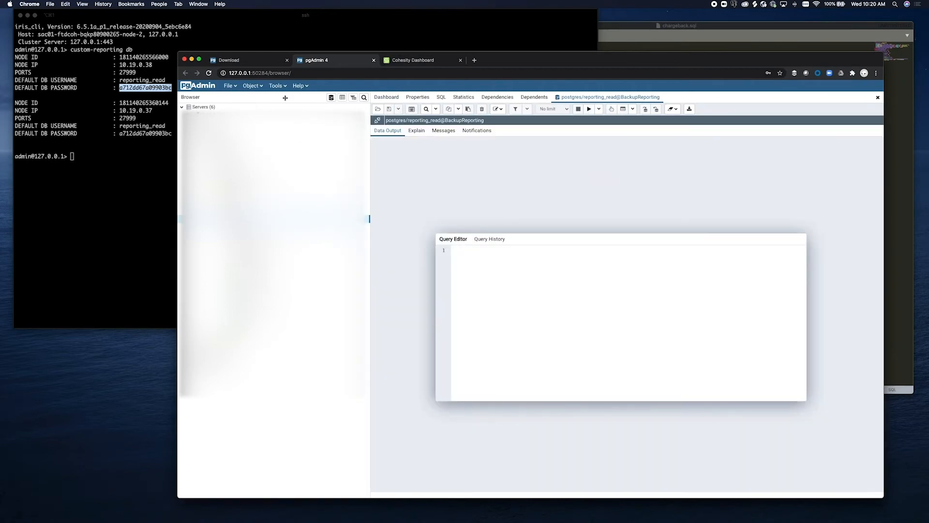
- Select the chargeback query (lines 8–27) in chargeback.sql and copy it
click(665, 37)
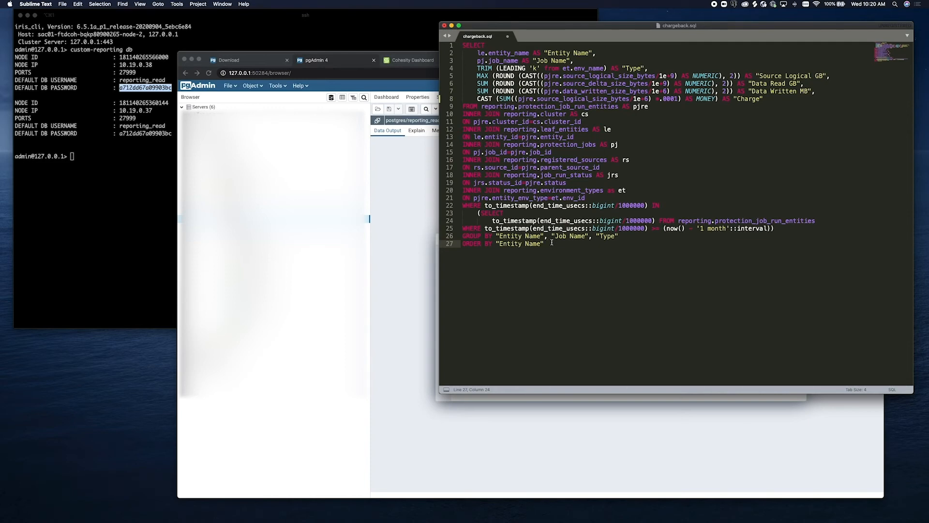
drag(552, 242, 449, 46)
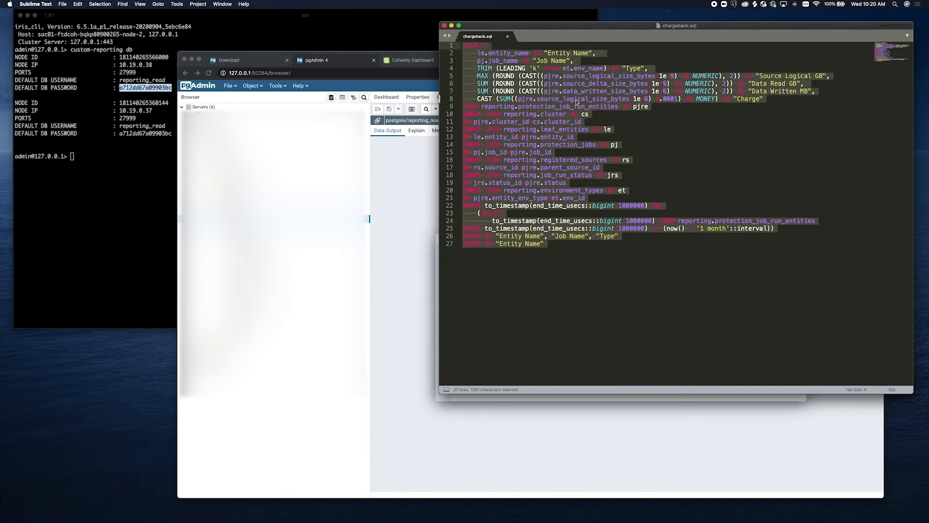
key(super+c)
key(super+c)
- Paste the chargeback query into the Query Editor and execute it, returning 54 rows
click(416, 160)
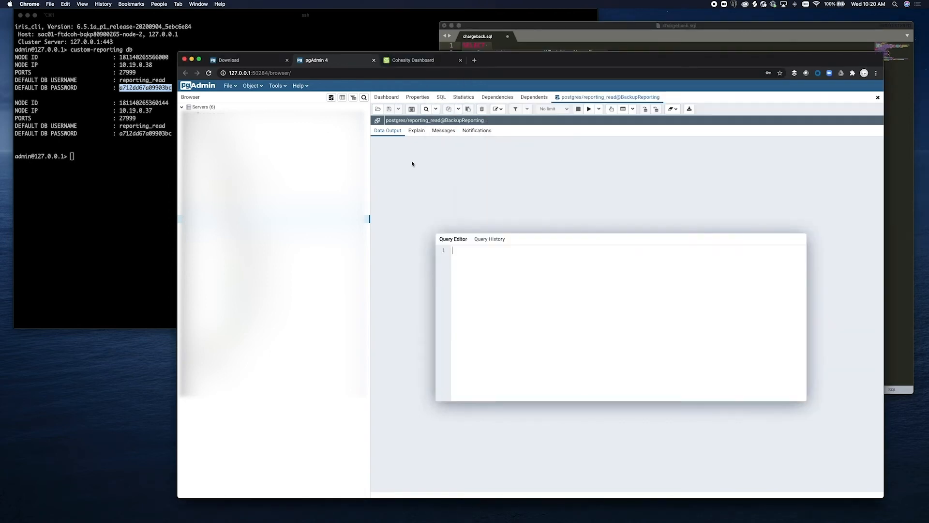
click(460, 258)
key(super+v)
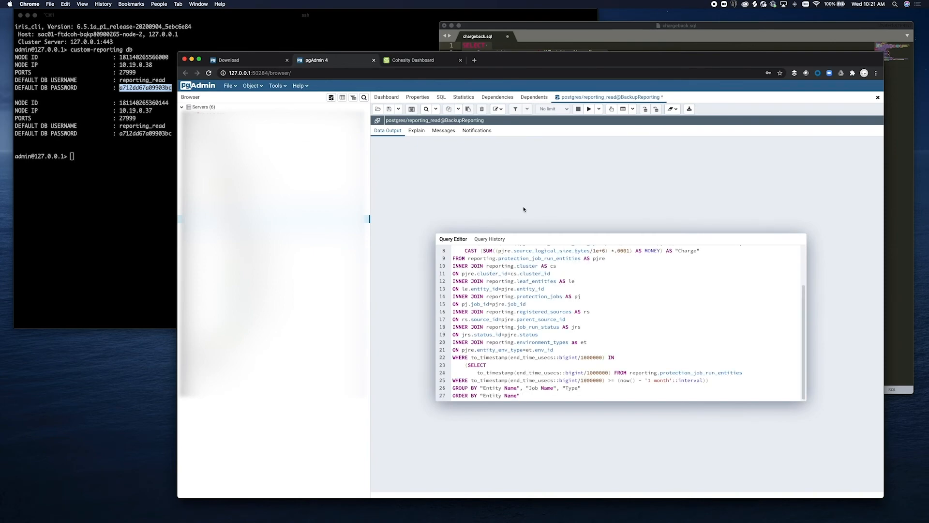
click(590, 110)
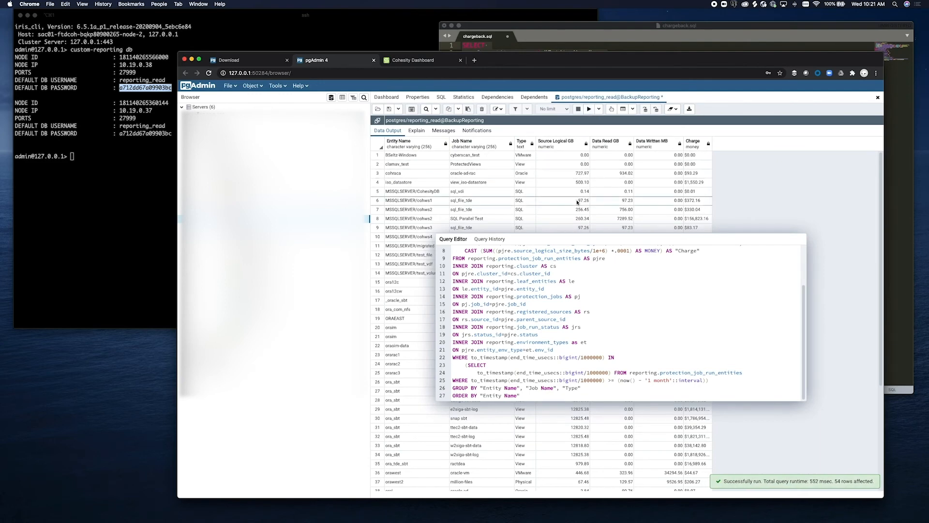
drag(561, 240, 602, 276)
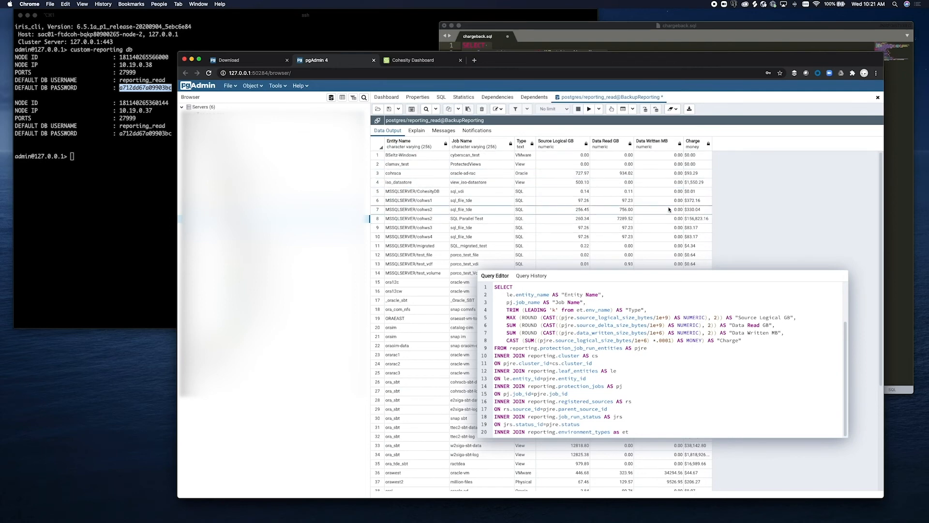
scroll(699, 213, down, 1)
scroll(699, 213, down, 5)
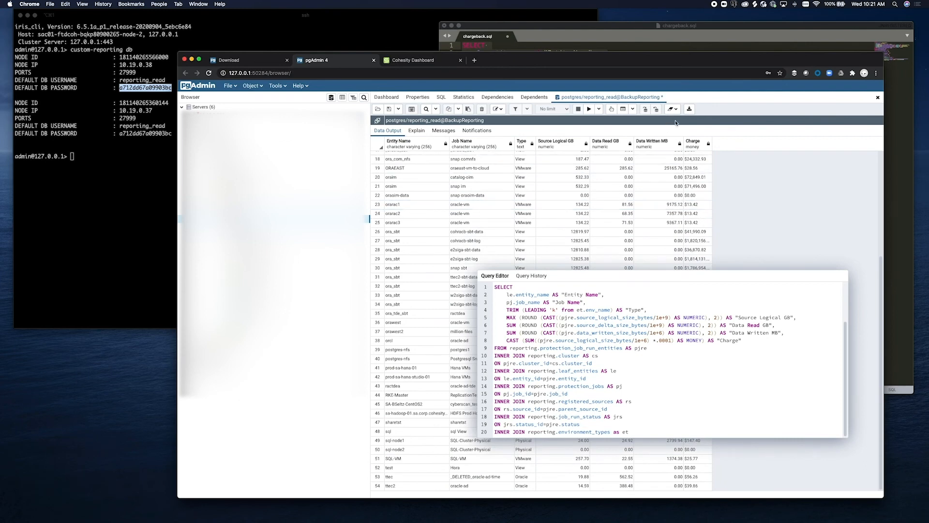
- Download the results as data-1609957283371.csv, reveal it in Finder's Downloads, then close Finder
click(689, 110)
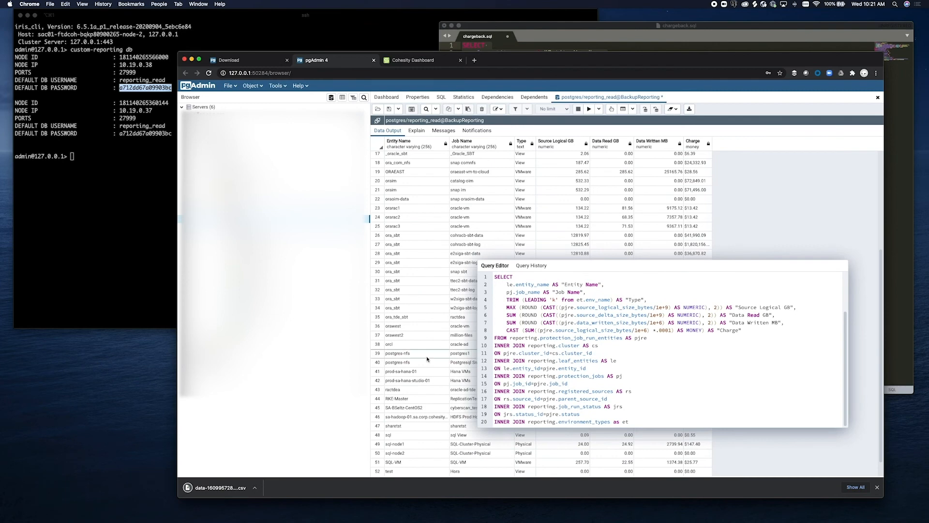
click(254, 490)
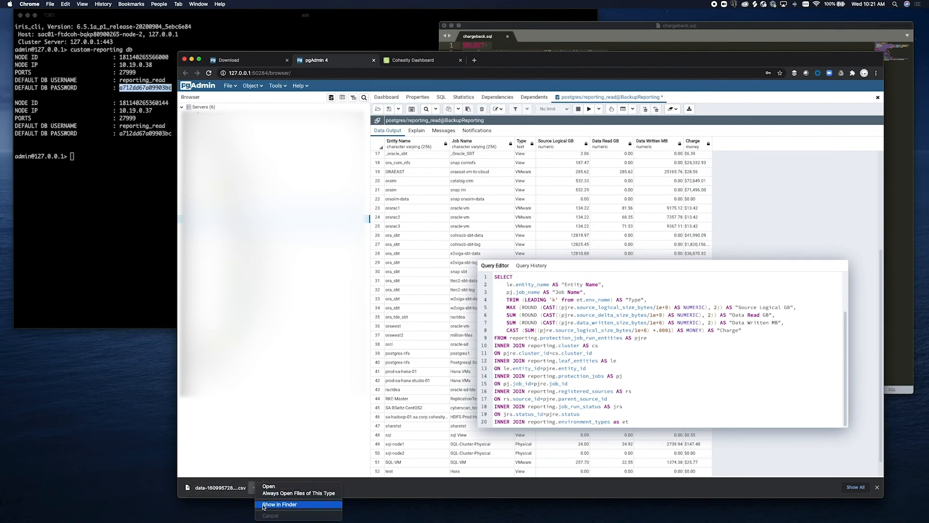
click(264, 505)
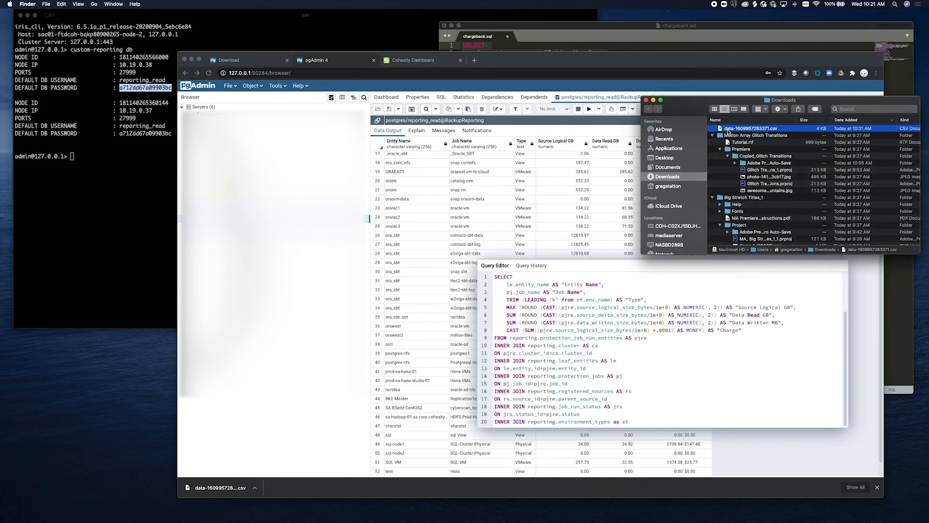
right_click(729, 131)
mouse_move(736, 142)
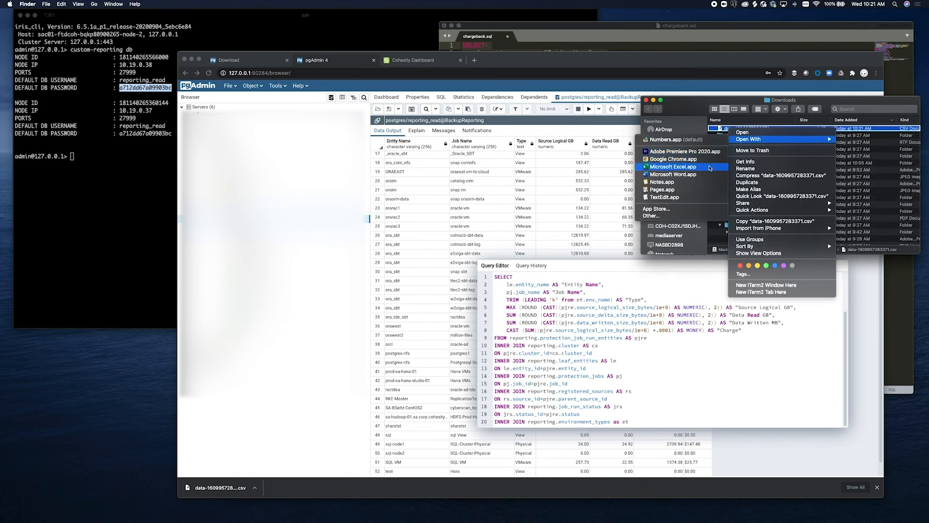
click(710, 167)
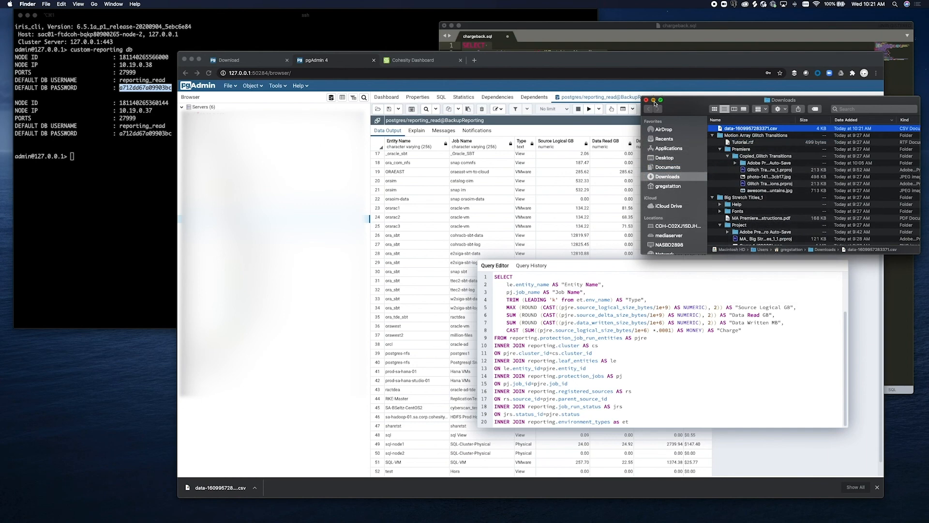
click(654, 100)
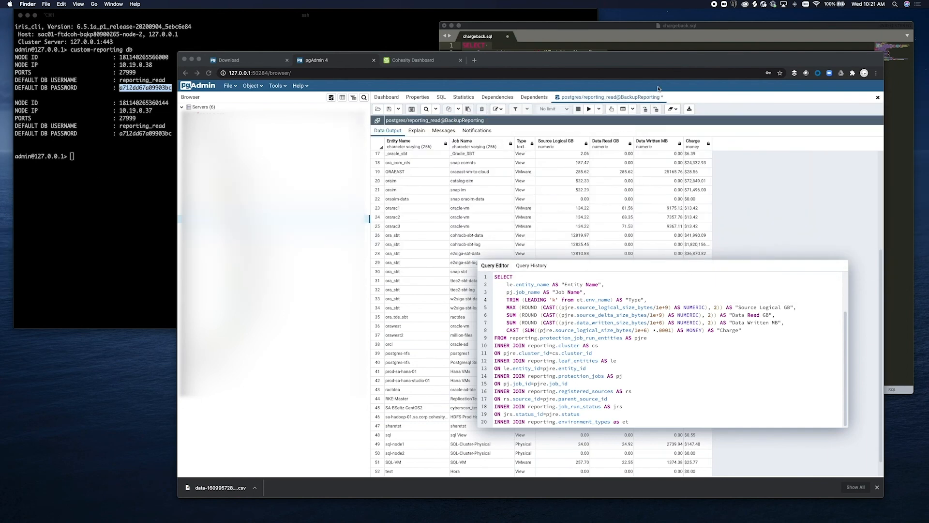